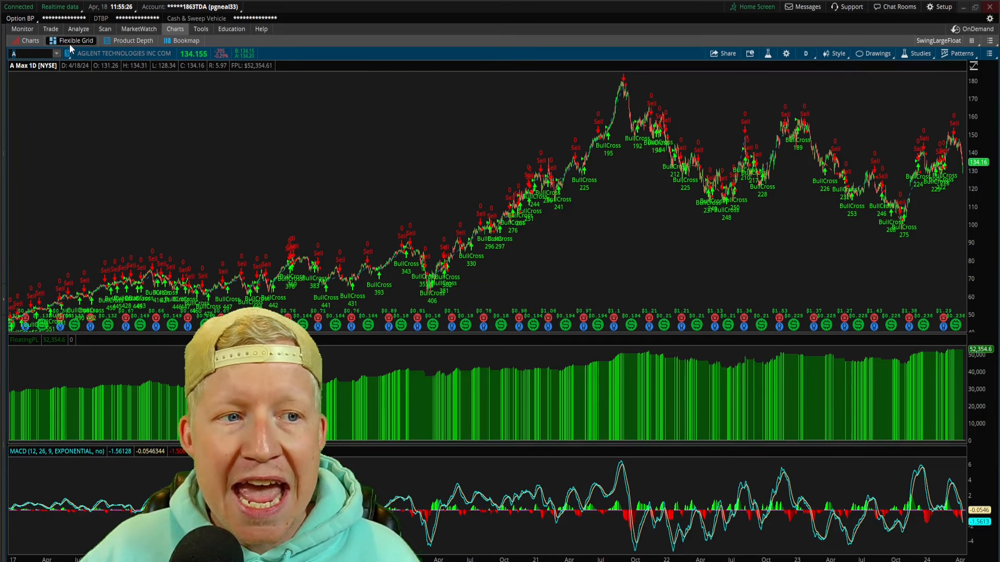
Load the backtest on C, D, E and F daily charts in turn.
click(45, 53)
text(B)
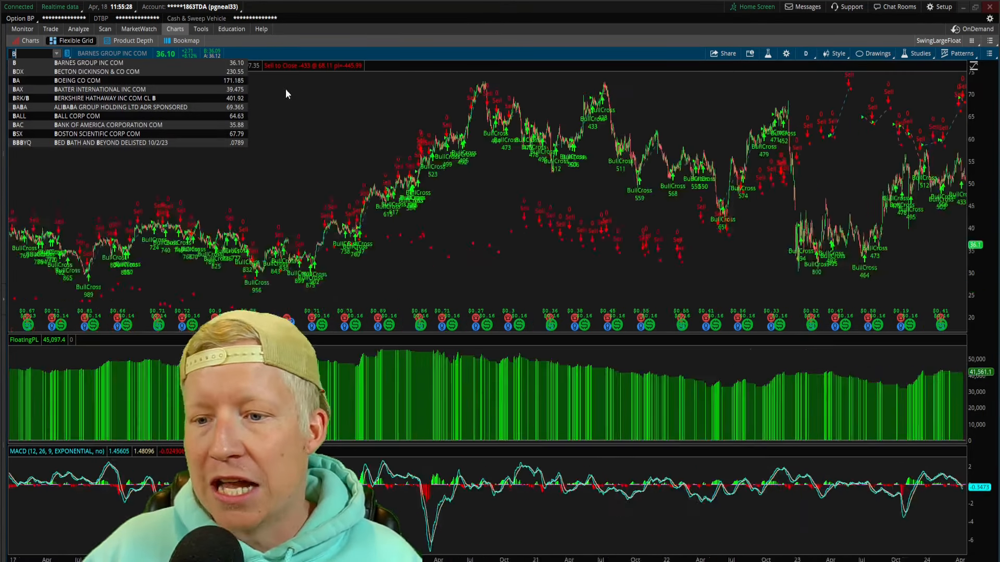
text(C)
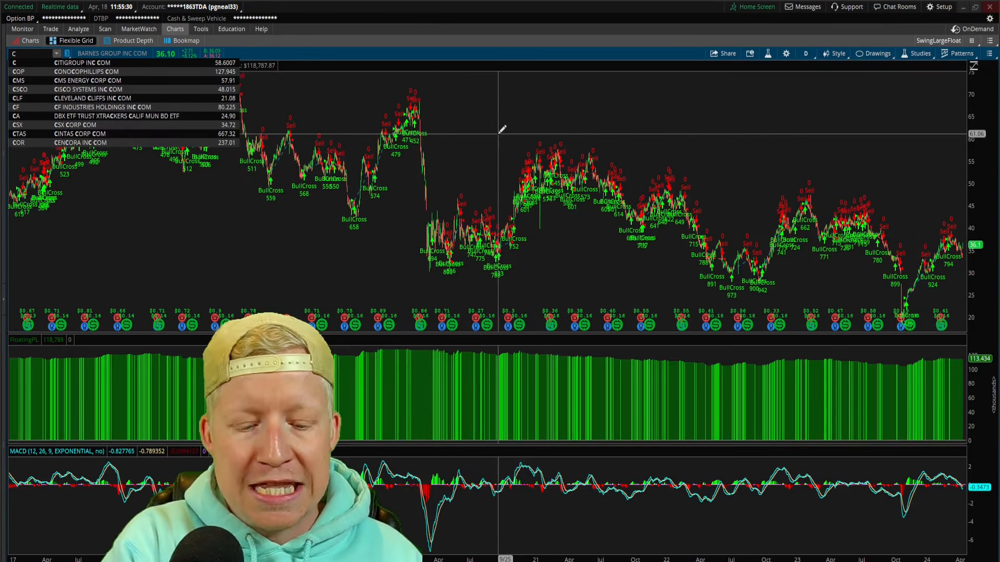
key(Return)
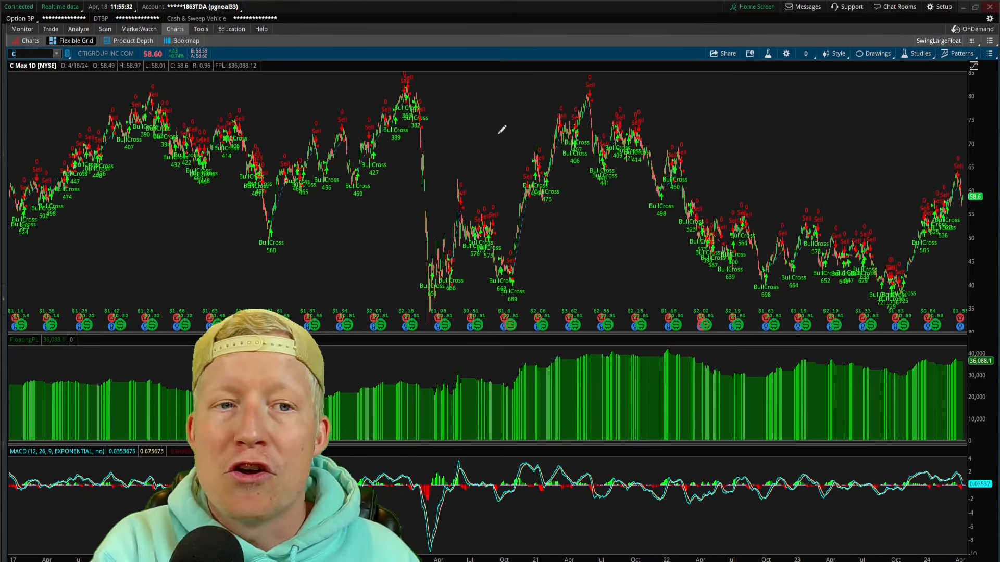
text(D)
key(Return)
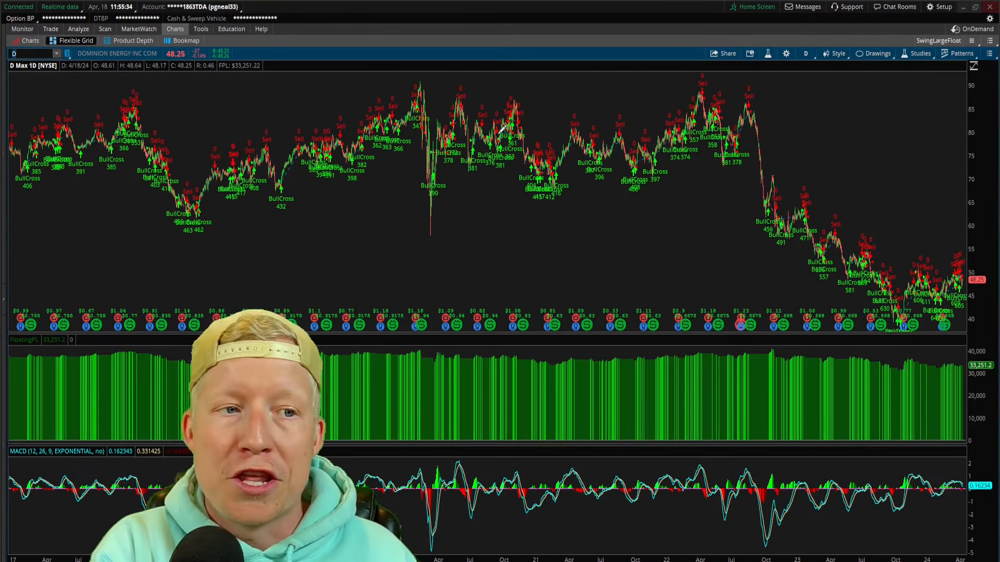
text(E)
key(Return)
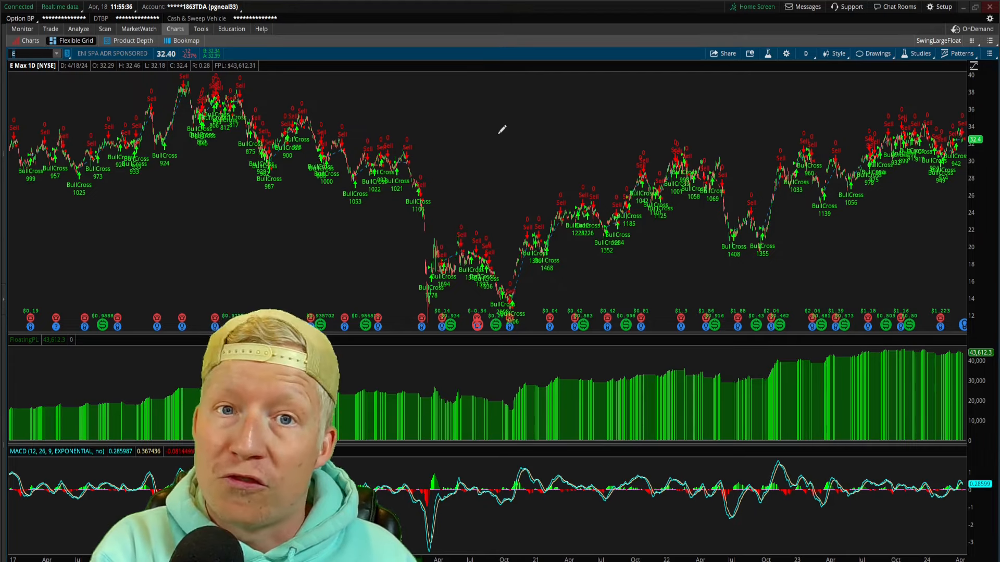
text(F)
key(Return)
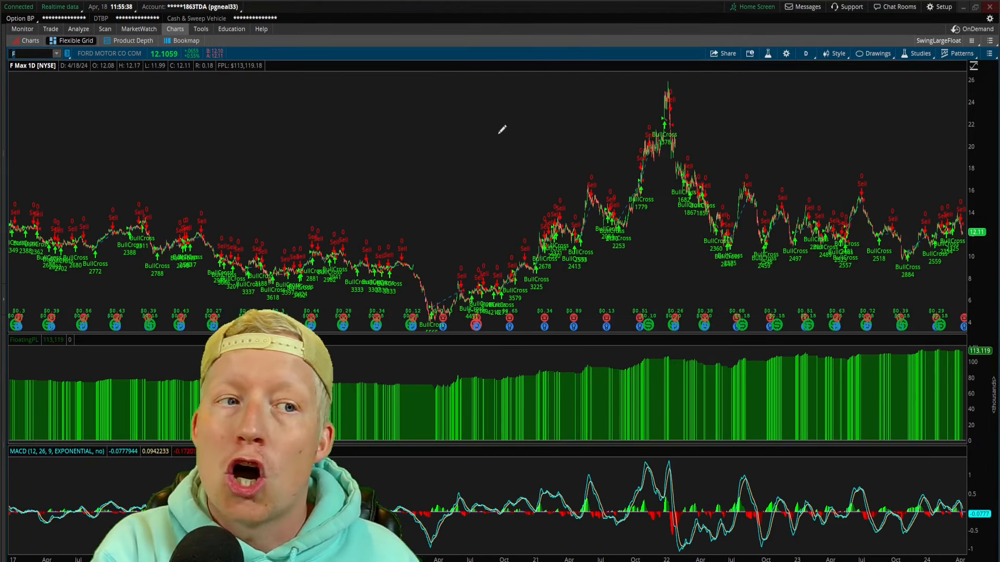
text(G)
Continue through G, H, I, J and K, ending on Kellanova's daily chart.
key(Return)
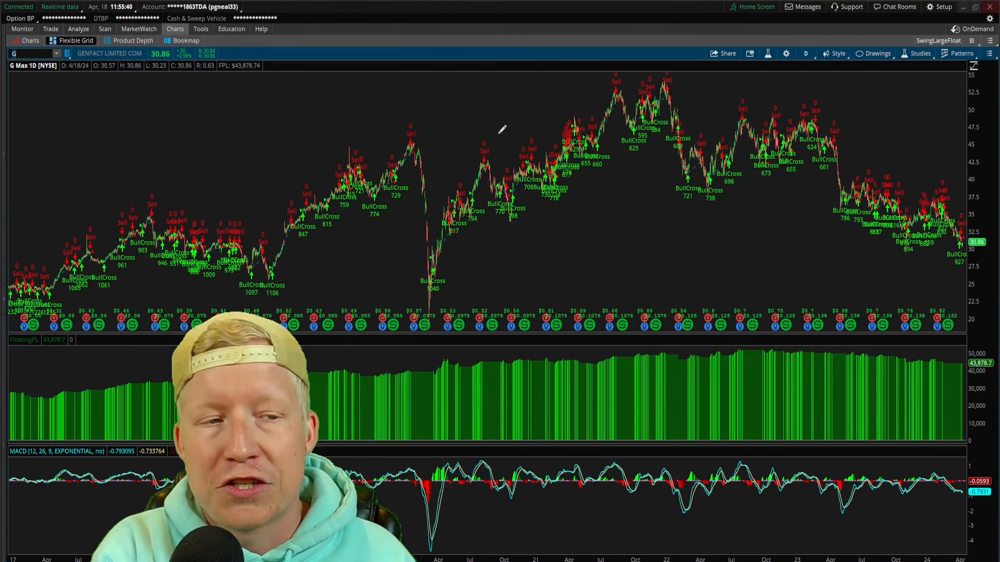
text(H)
key(Return)
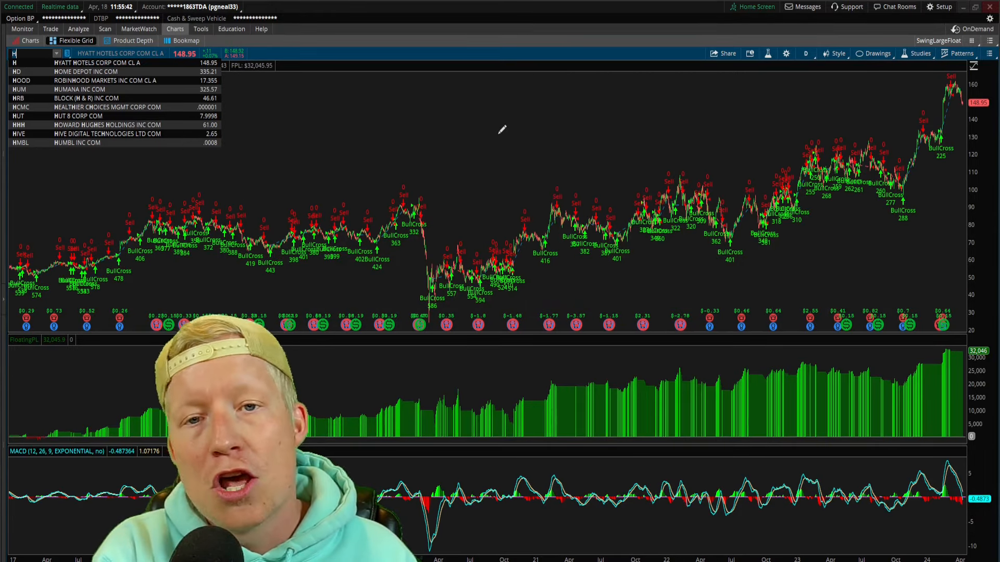
text(I)
key(Return)
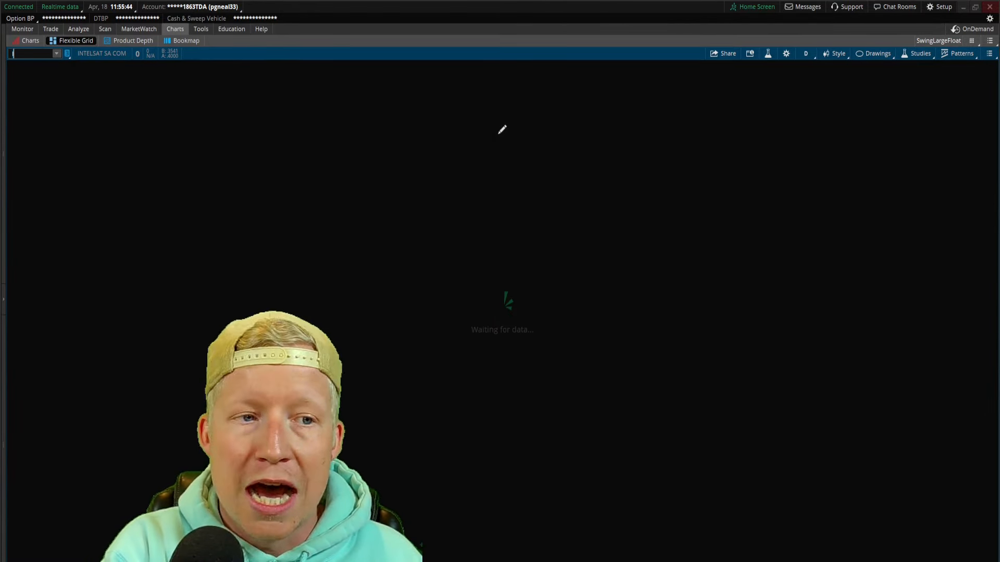
text(J)
key(Return)
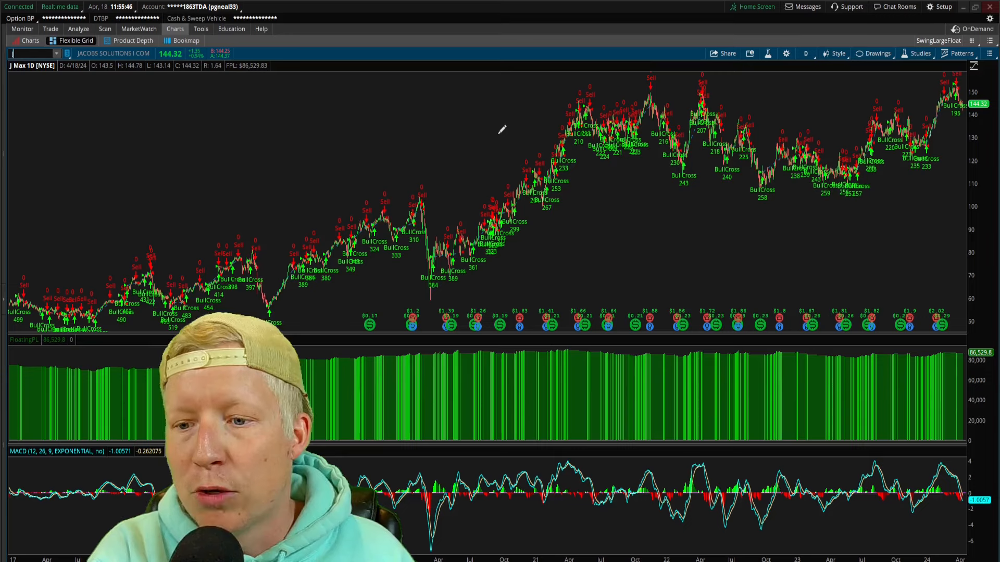
text(K)
key(Return)
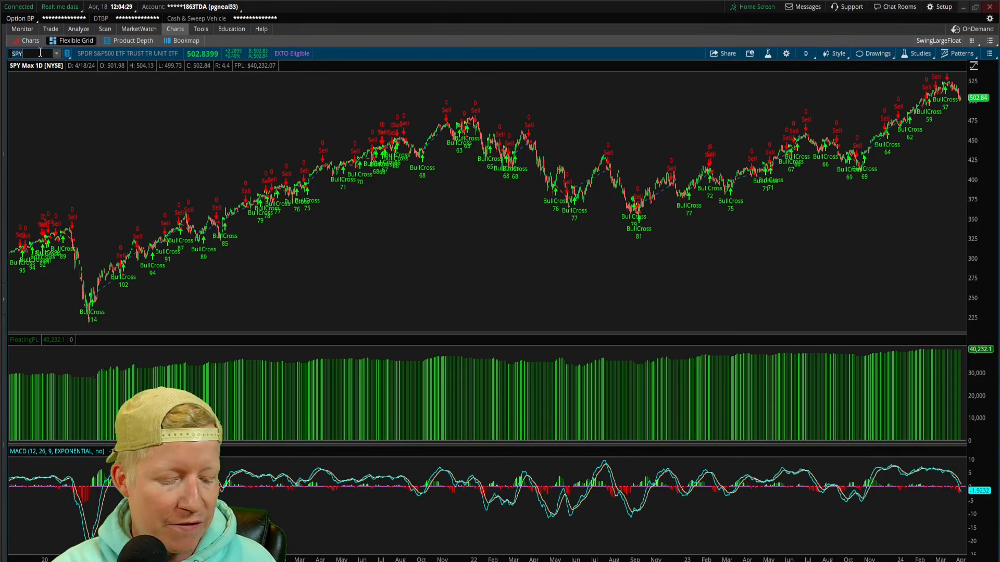
text(NVDA)
Load the backtest on NVDA, AMZN, META and C daily charts in turn.
key(Return)
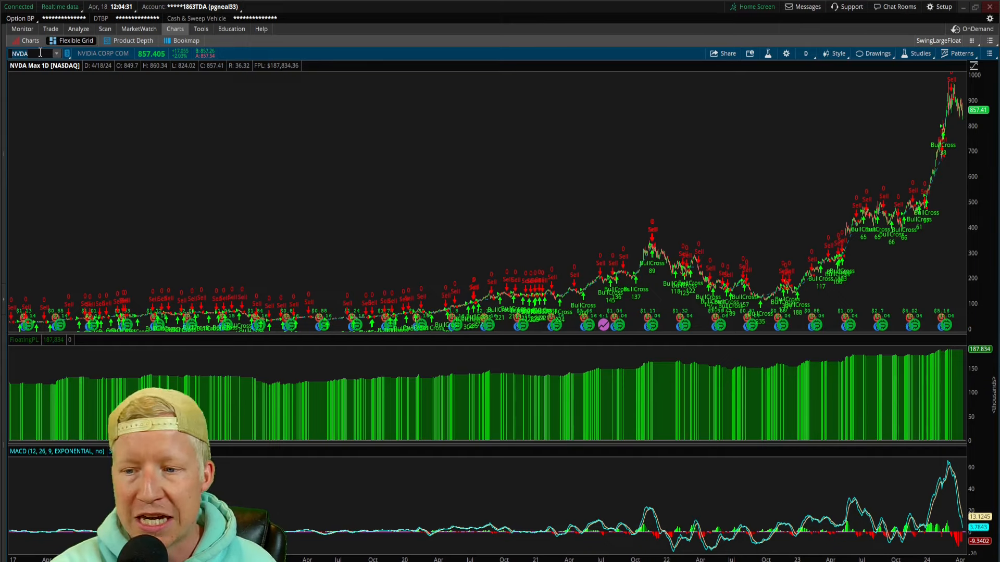
text(AMZN)
key(Return)
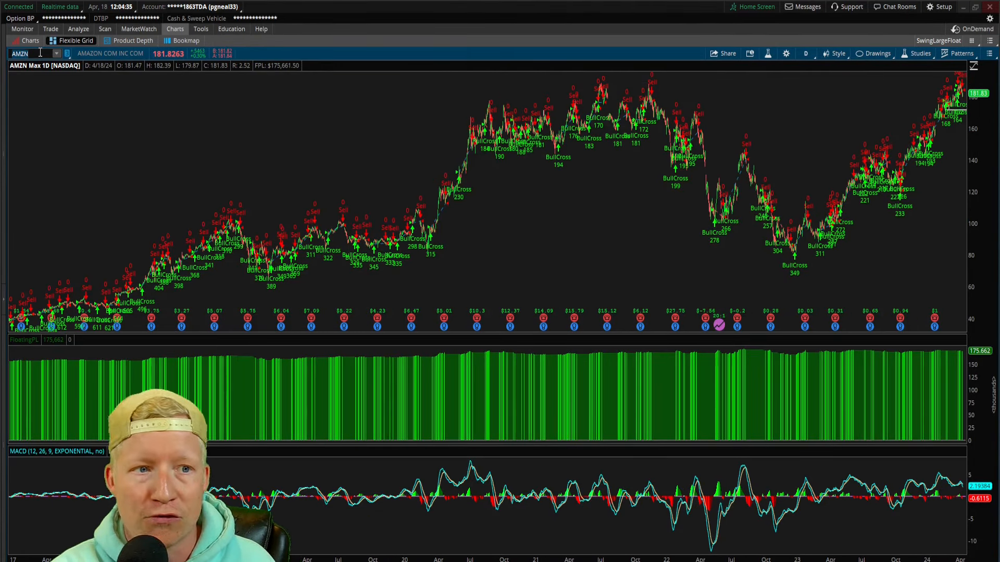
text(META)
key(Return)
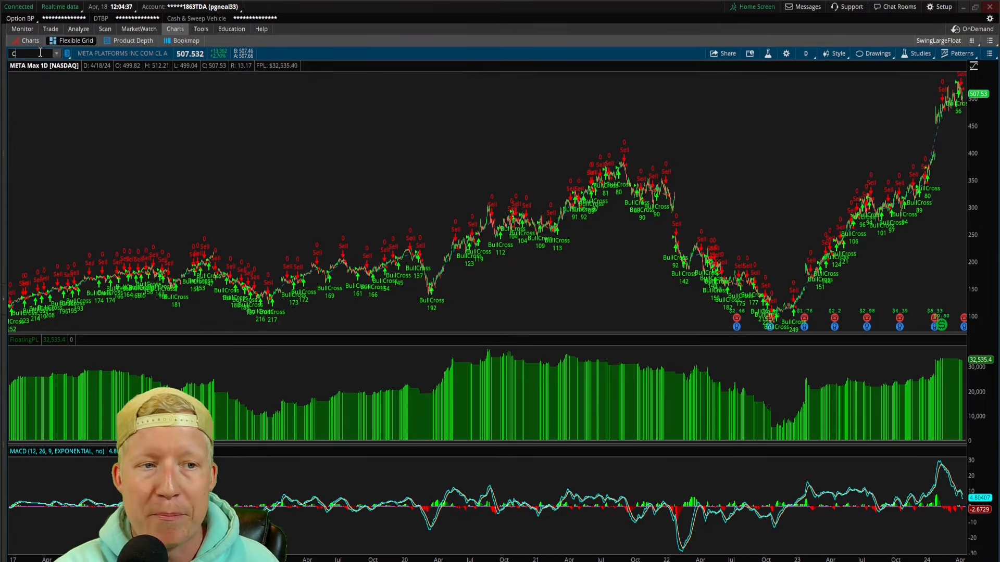
key(Return)
text(JPM)
Continue through JPM, BA, BAC and HD, ending on Walmart's daily chart.
key(Return)
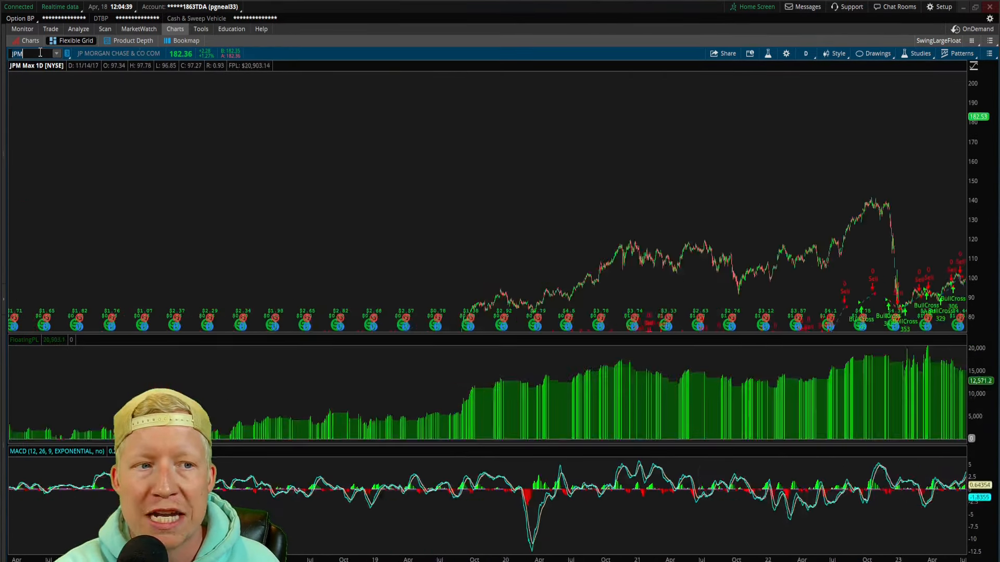
text(BA)
key(Return)
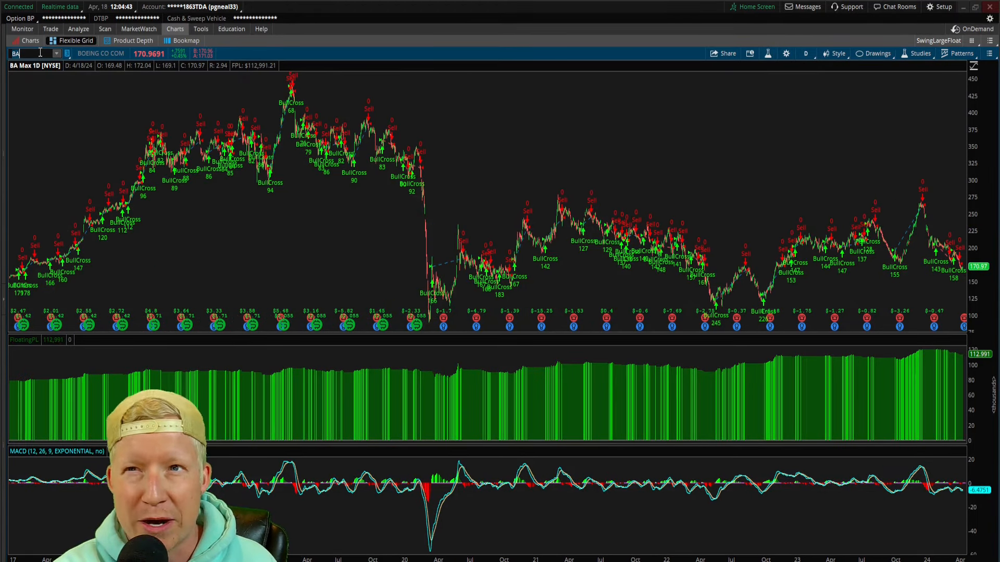
text(C)
key(Return)
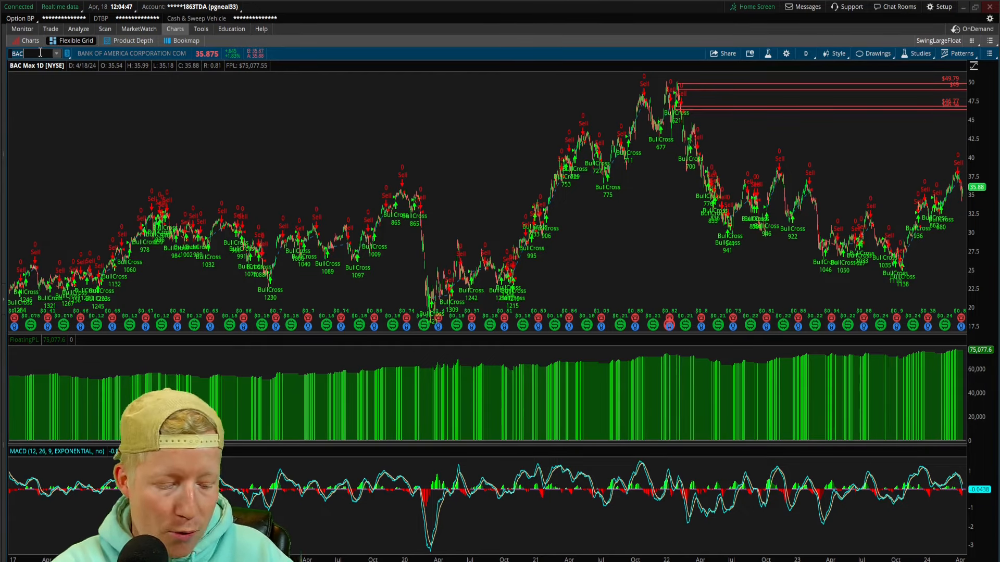
text(HD)
key(Return)
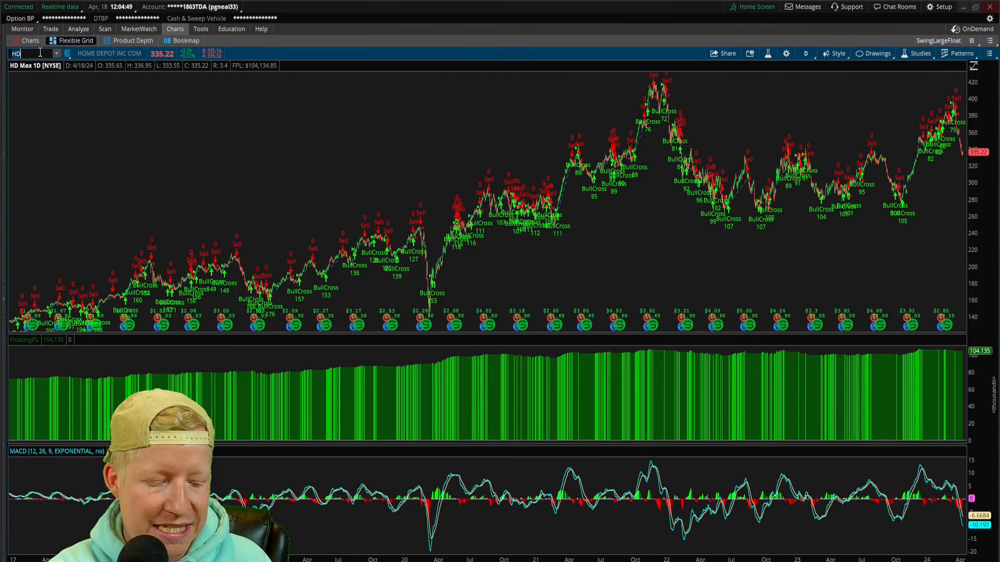
text(WMT)
key(Return)
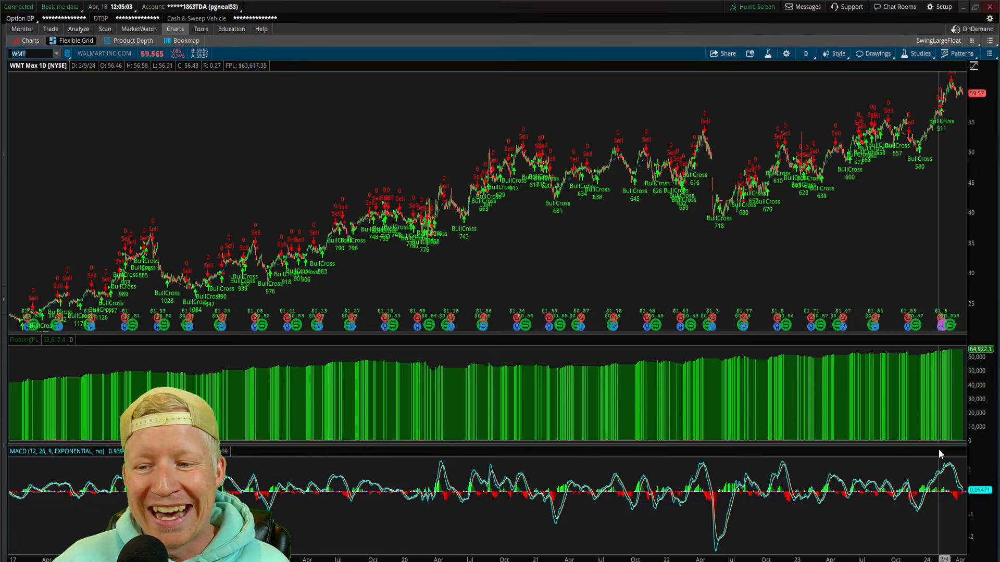
Review the MACDSwingSANDBOX thinkScript code, leaving its positionsize input at 30000.
click(916, 55)
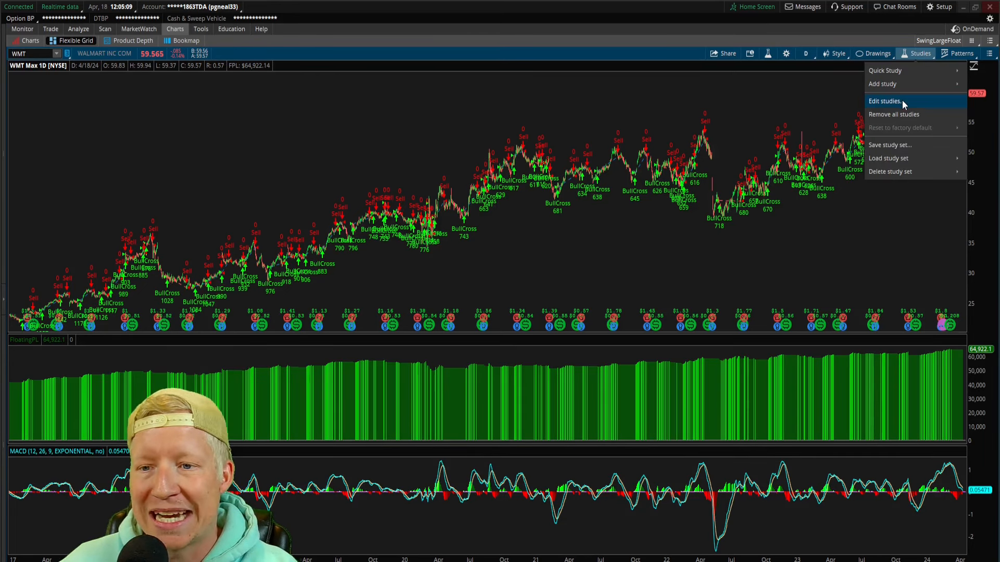
click(902, 100)
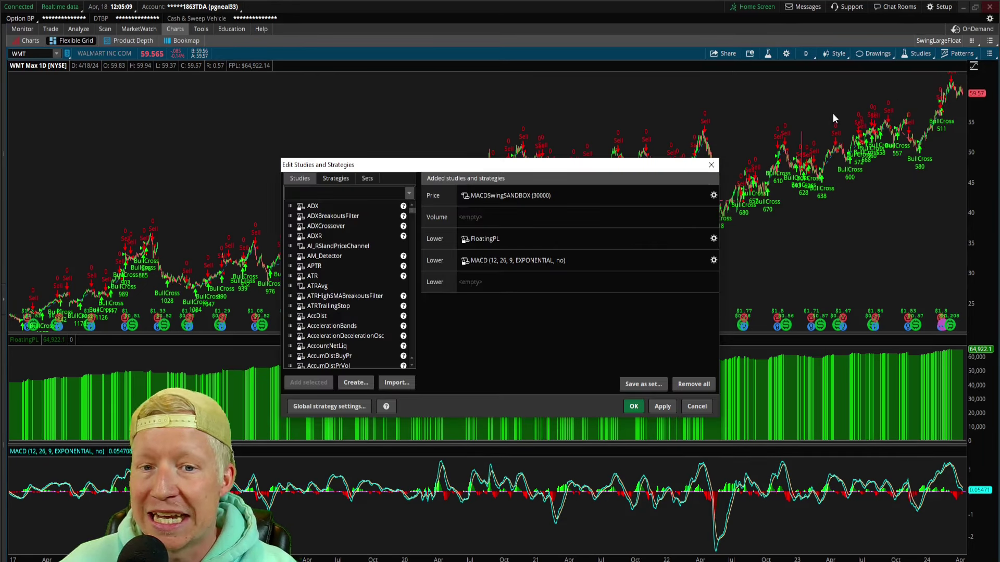
double_click(466, 196)
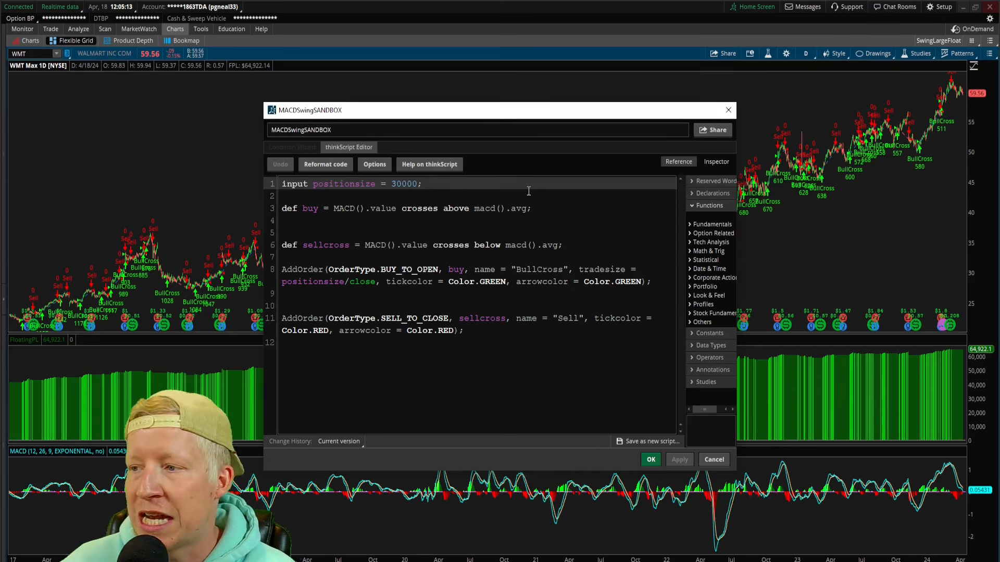
click(678, 161)
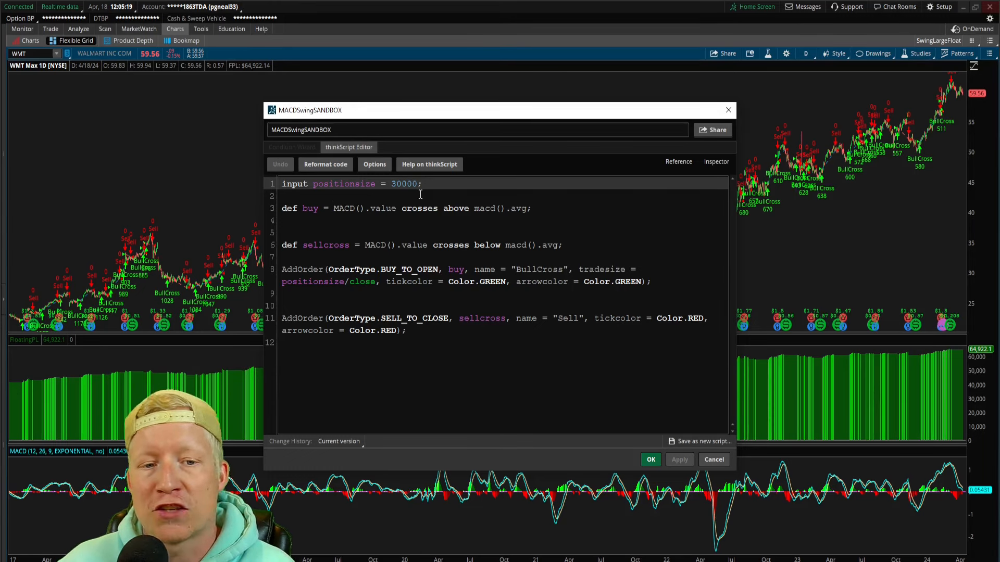
drag(419, 183, 386, 183)
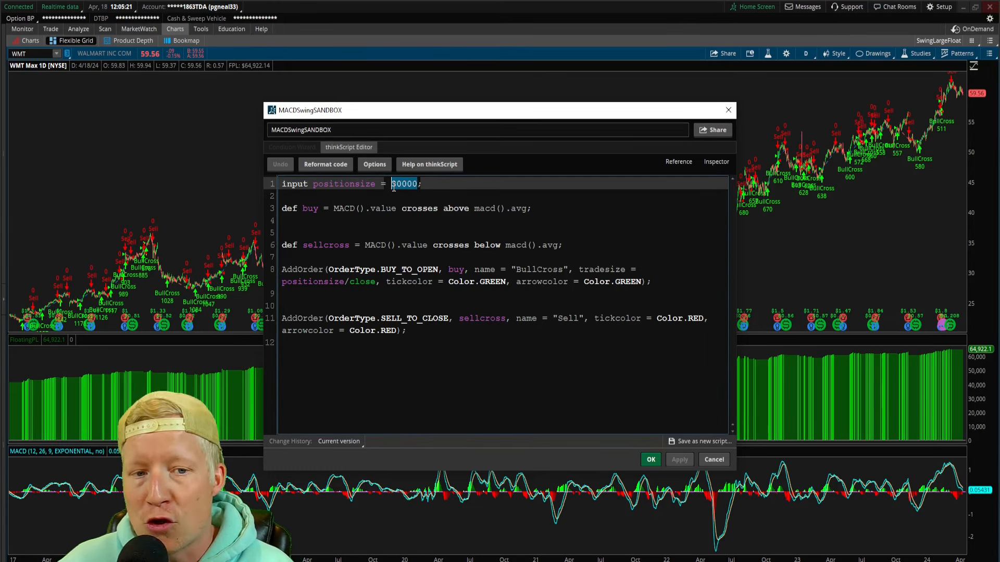
click(420, 184)
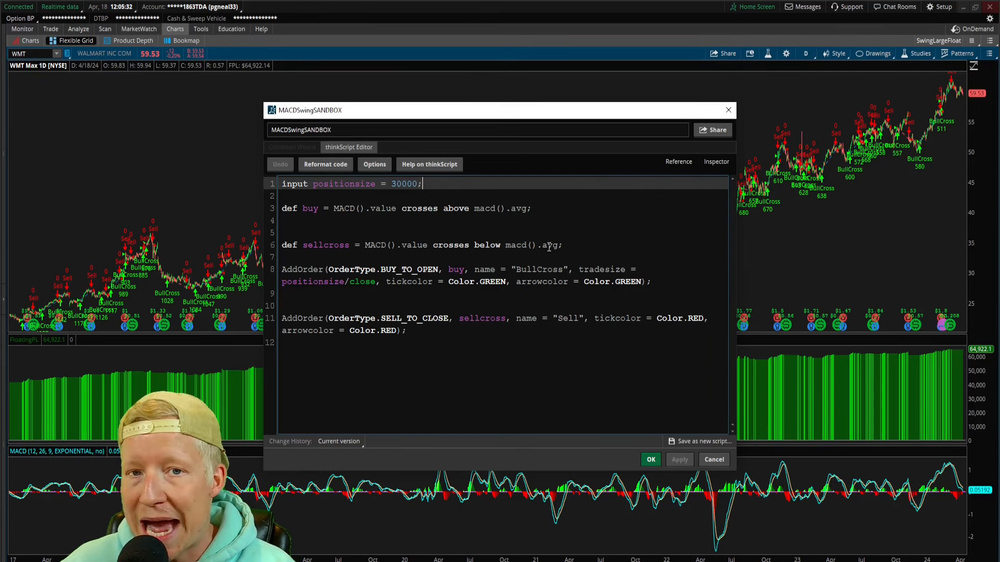
Close the studies dialogs and zoom the WMT chart to the last six months.
click(651, 460)
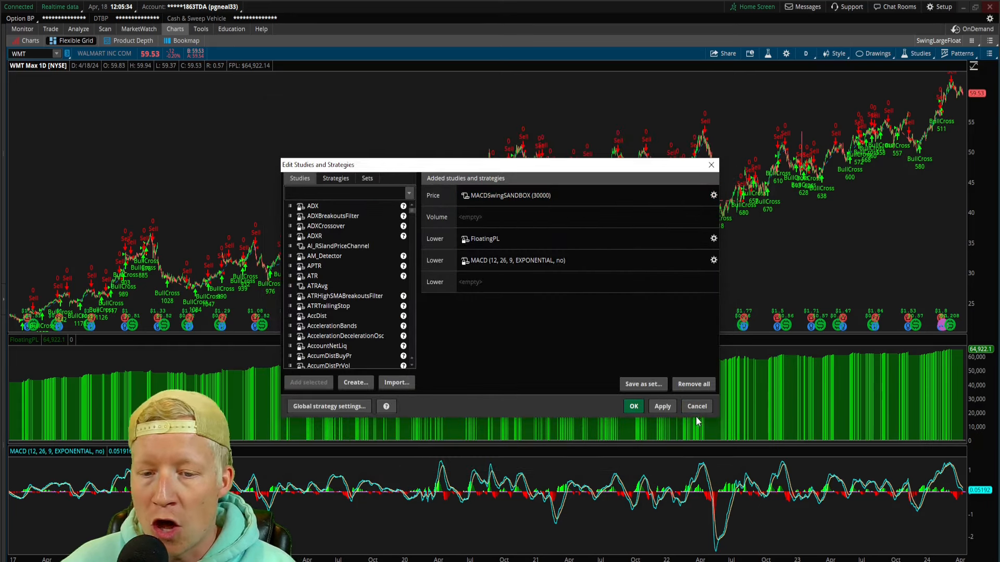
click(718, 461)
drag(648, 234, 801, 235)
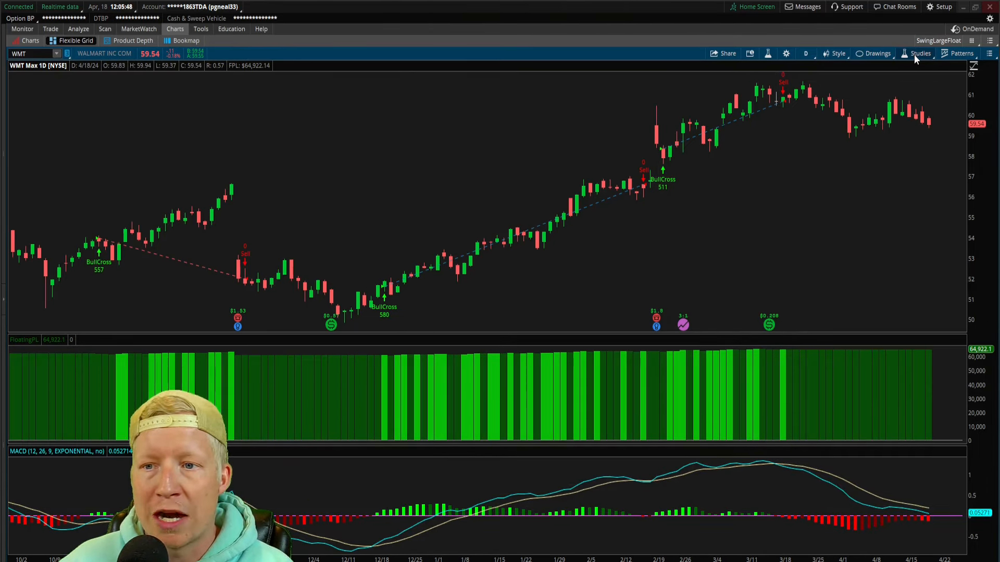
Add MACDHistogram as a lower study, remove the MACD study, and apply the change.
click(914, 54)
click(888, 111)
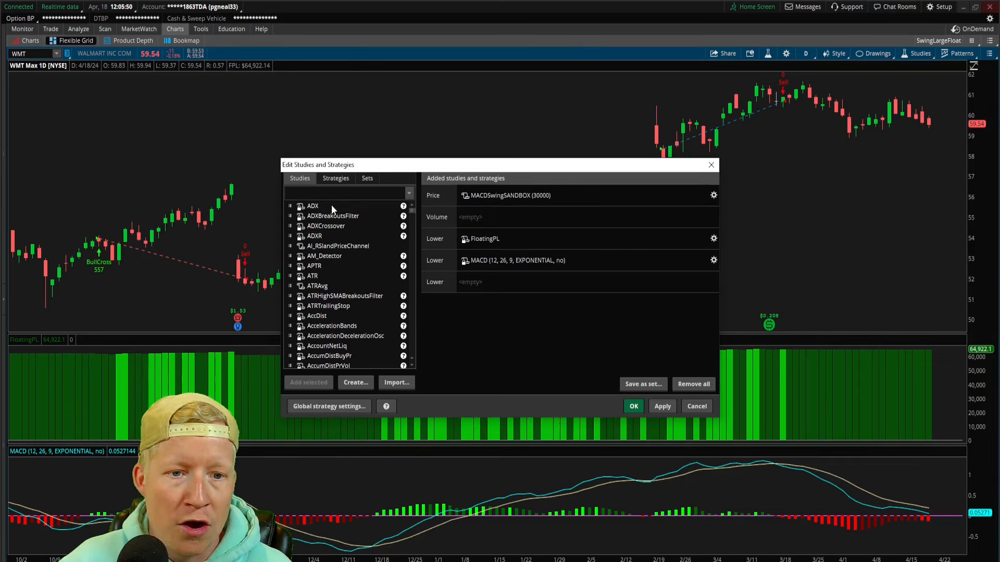
text(macdhi)
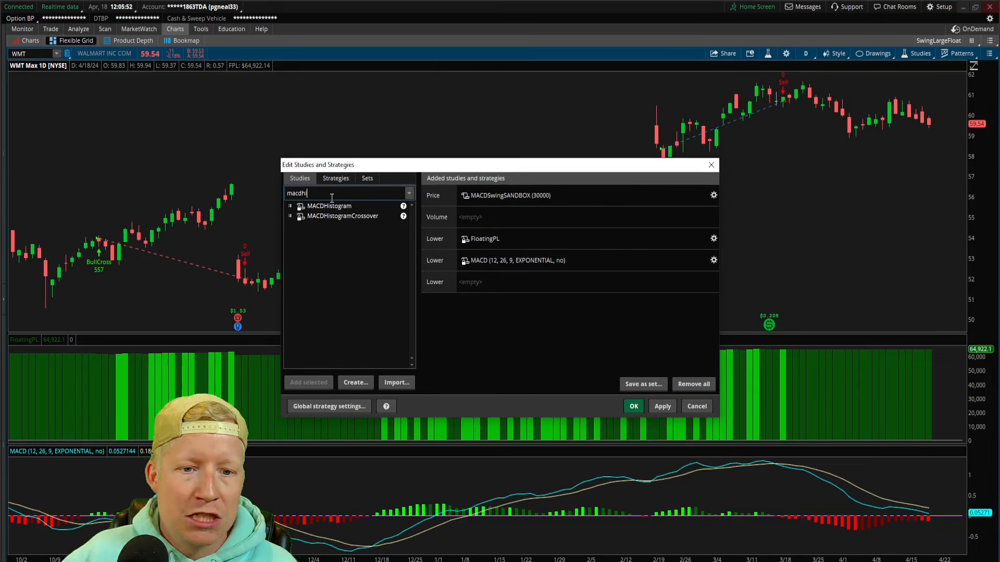
double_click(329, 206)
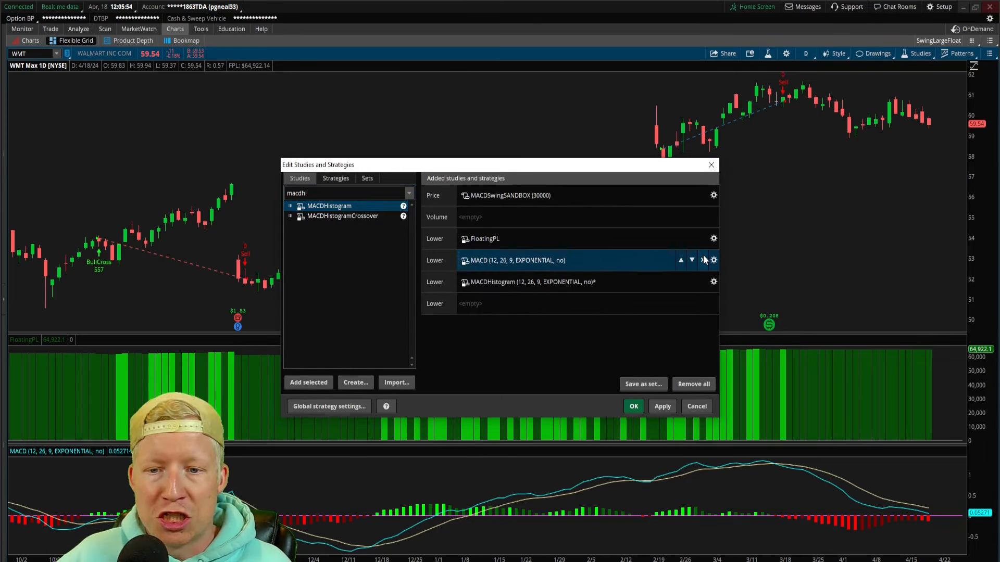
click(704, 261)
click(633, 406)
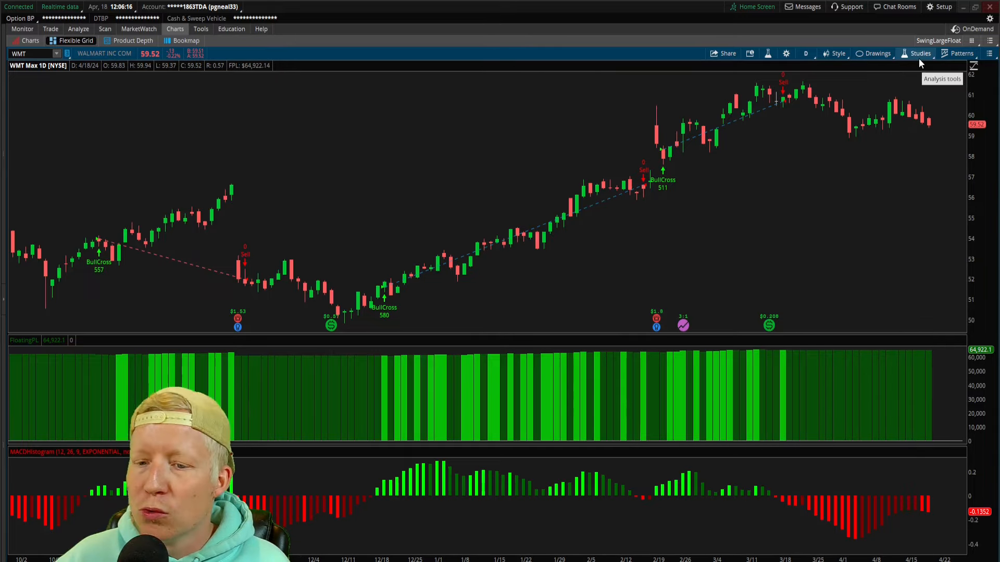
scroll(898, 195, down, 5)
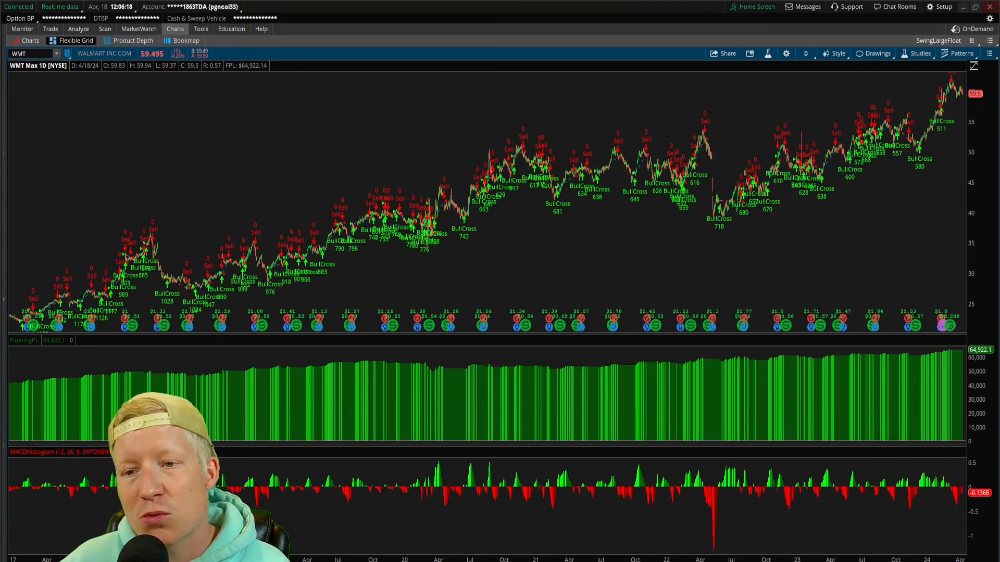
scroll(586, 195, up, 3)
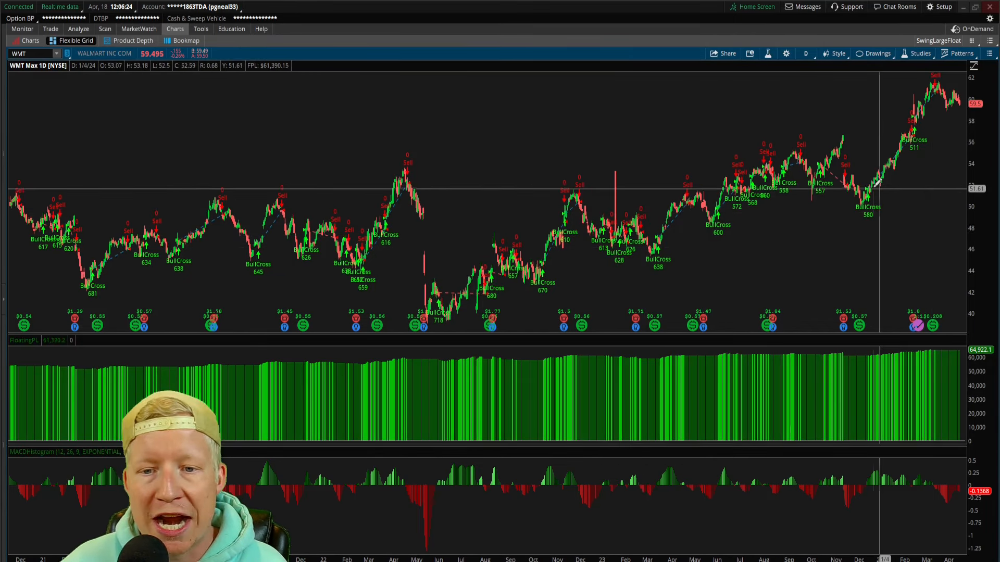
Check the studies list unchanged, then zoom the WMT chart to the August 2023–April 2024 range.
click(915, 53)
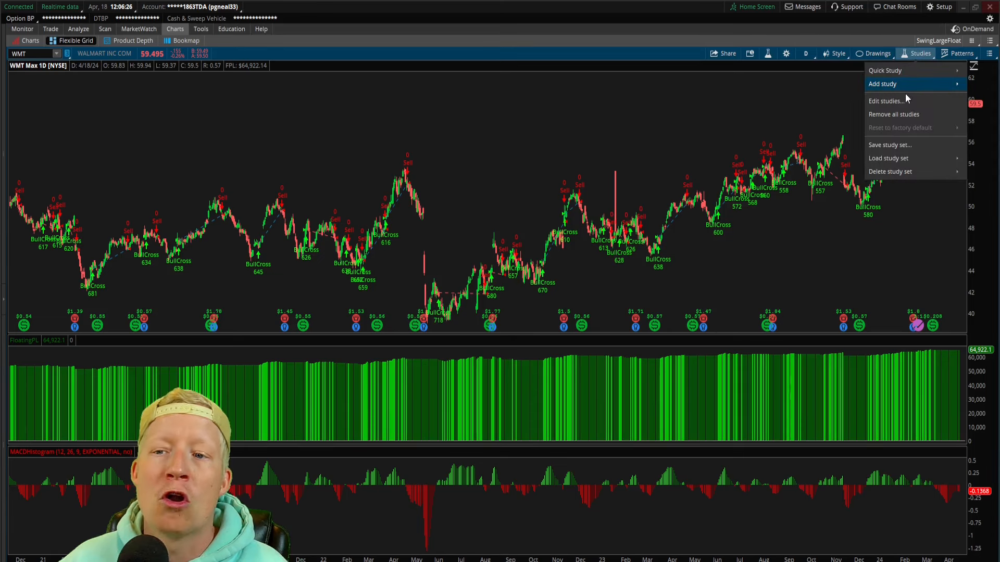
click(903, 102)
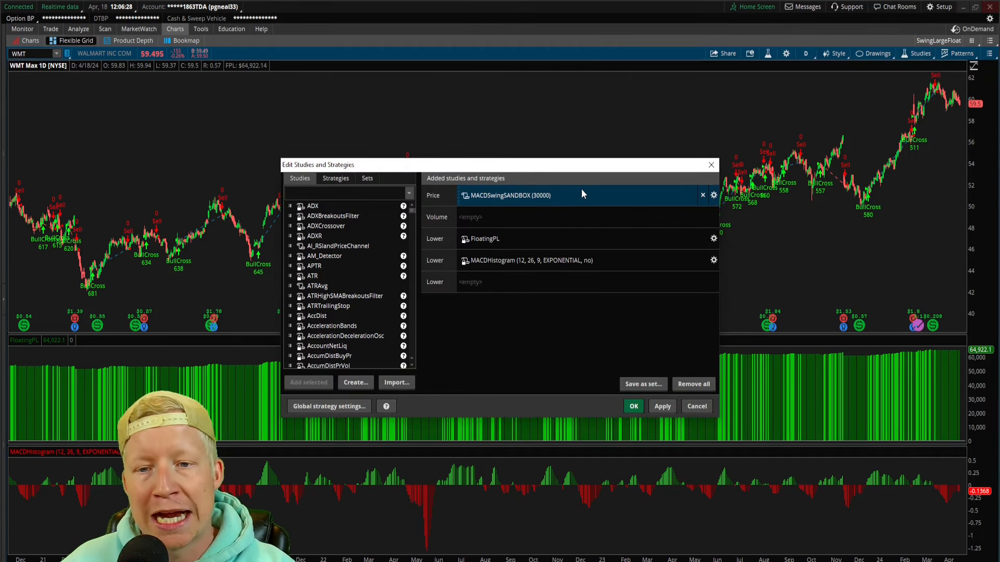
click(711, 165)
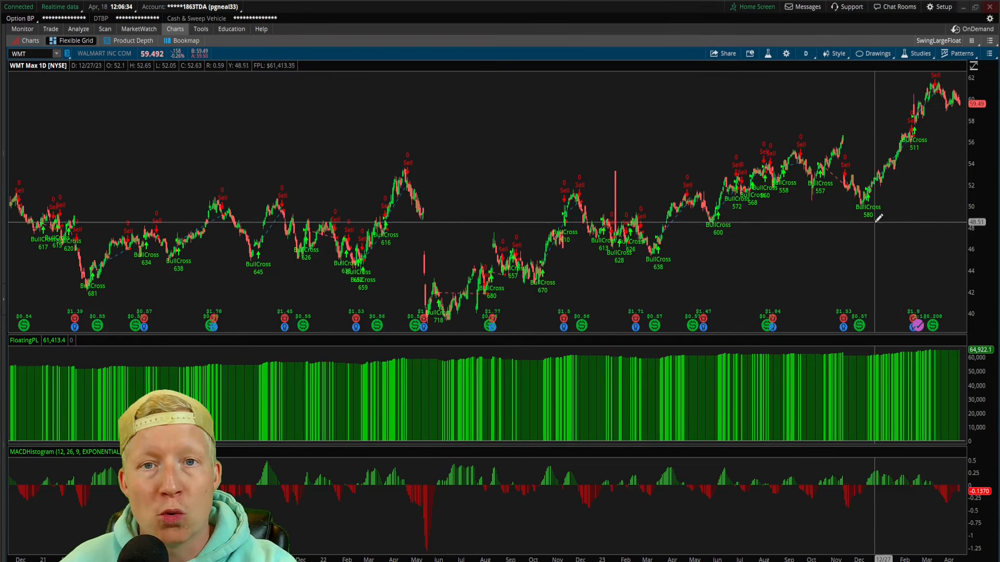
drag(485, 219, 816, 219)
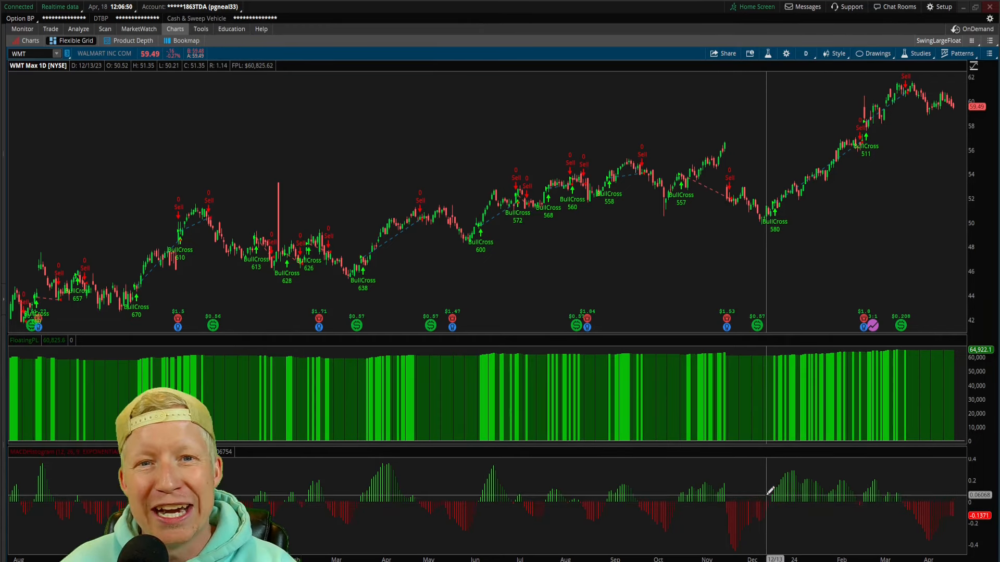
Enter NVDA in the symbol box to run the same strategy on its chart.
click(39, 55)
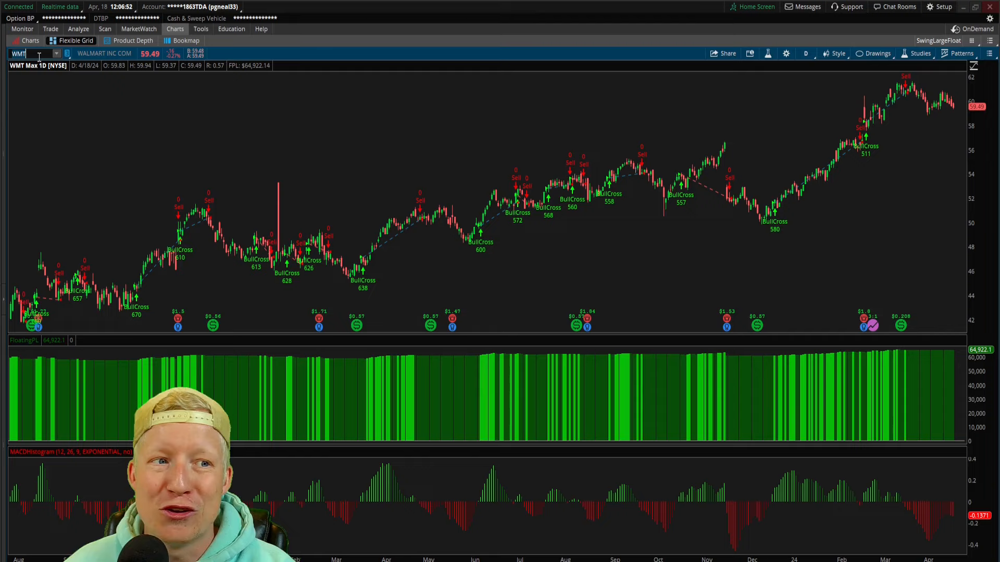